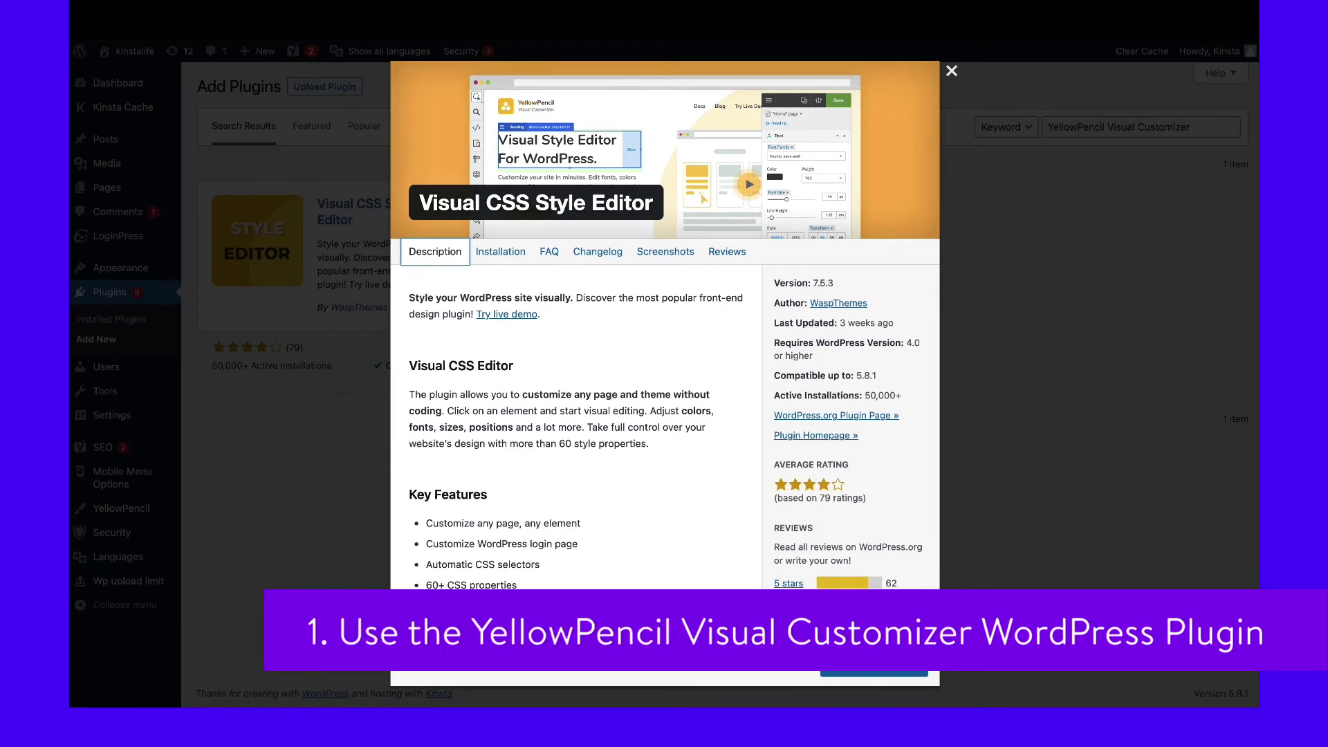
Skim the plugin's Description, then scroll through its Screenshots section.
scroll(664, 572, "down", 5)
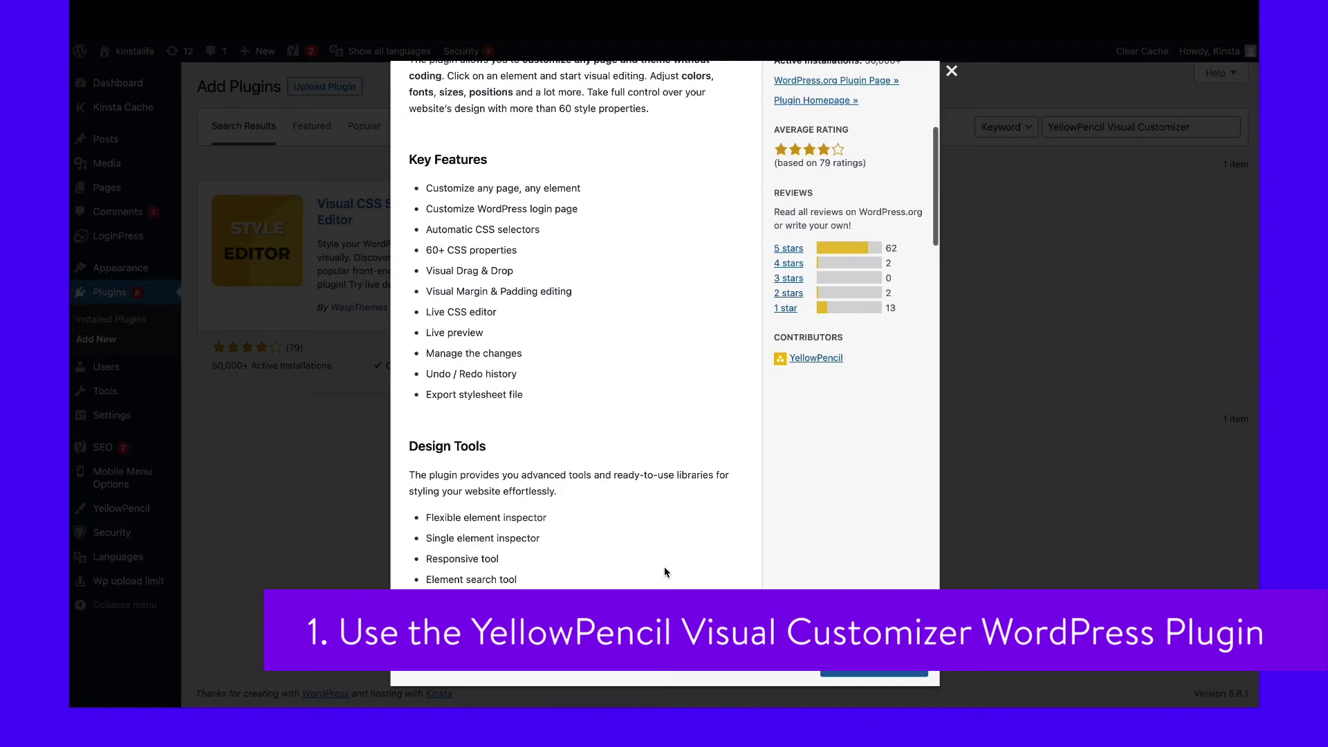
scroll(664, 572, "up", 5)
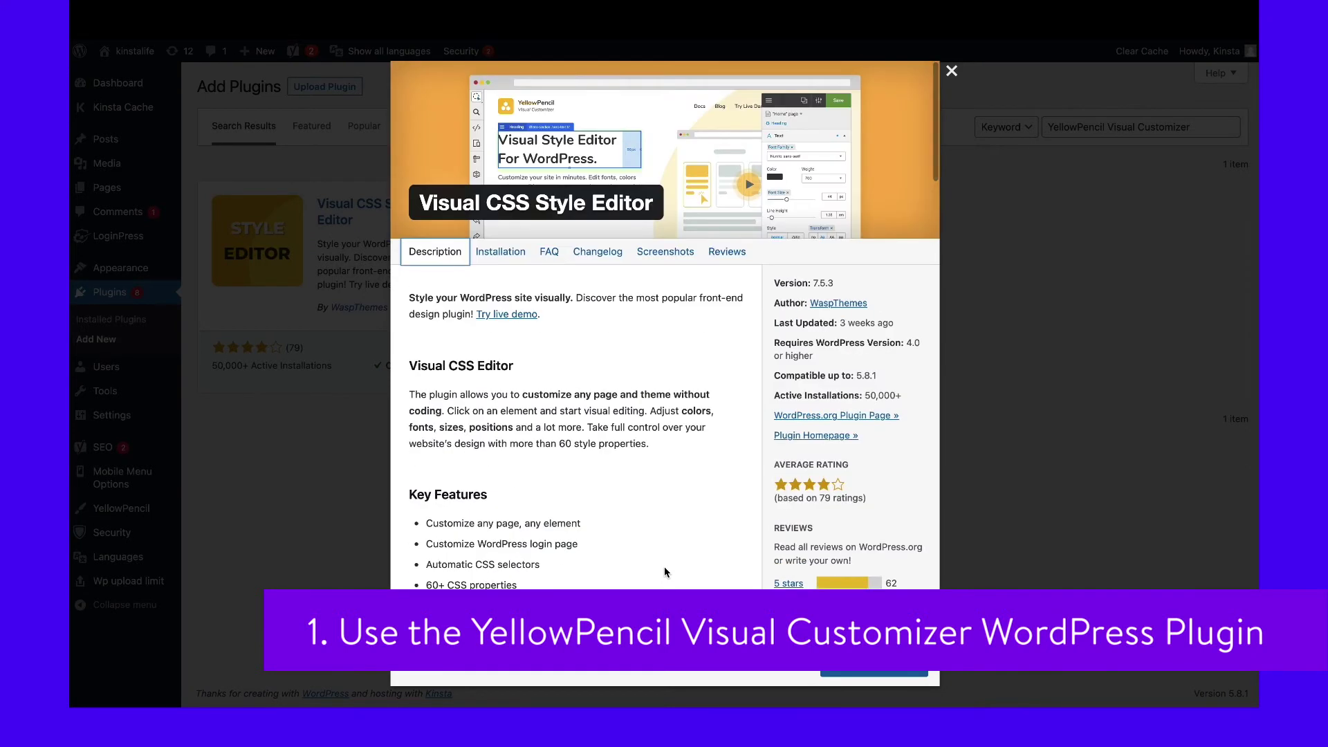
left_click(665, 257)
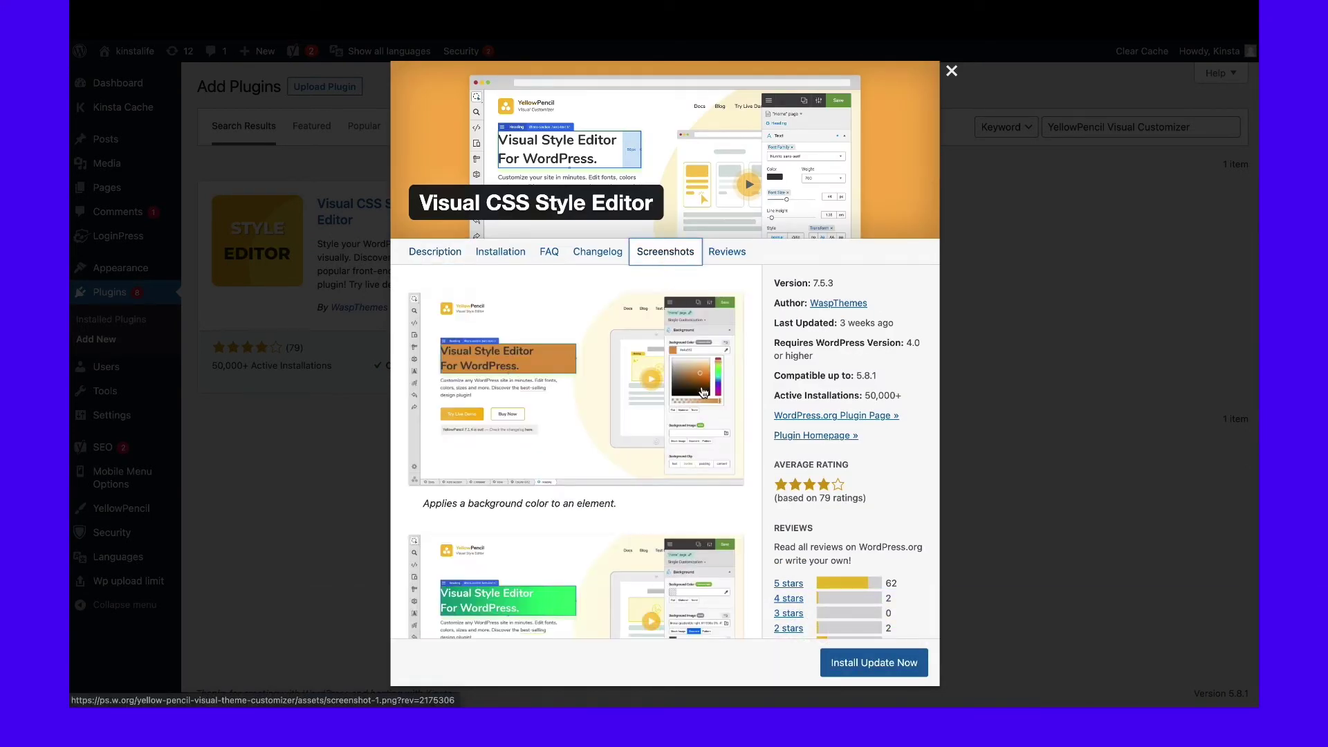
scroll(704, 484, "down", 5)
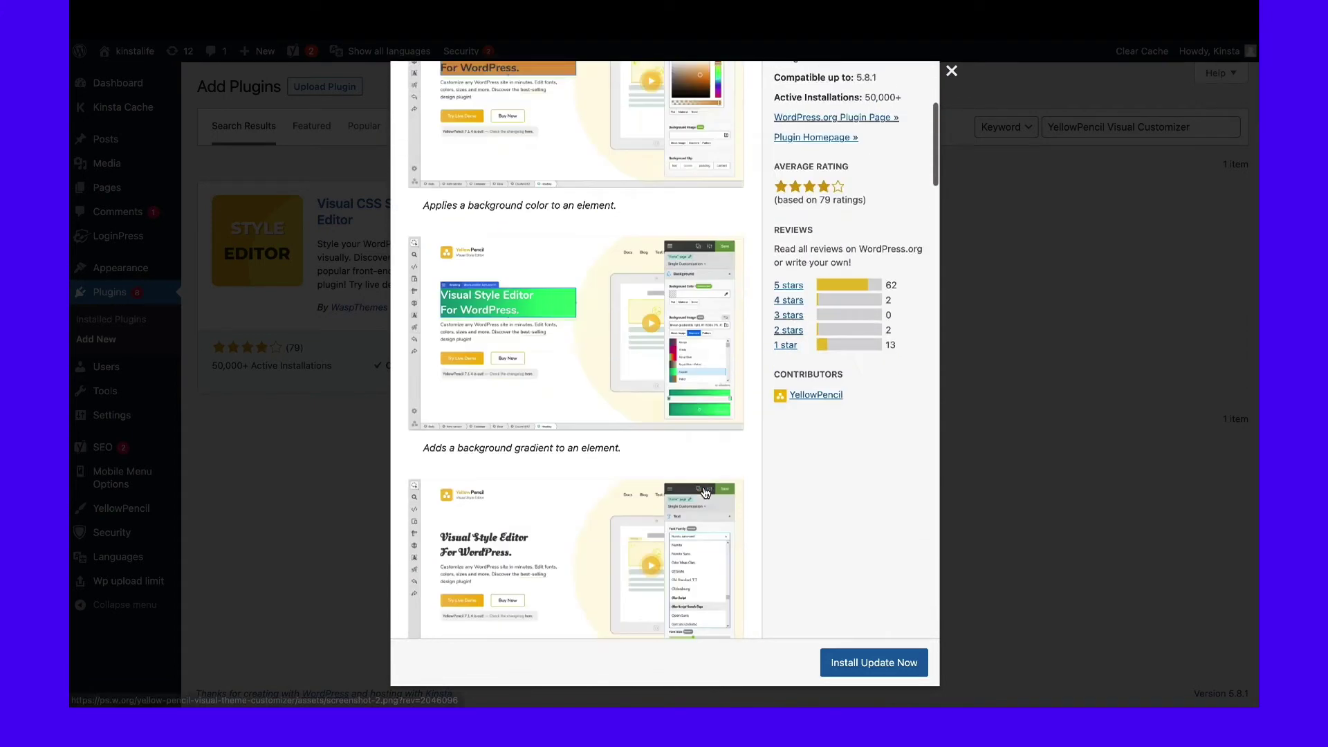
scroll(706, 492, "down", 5)
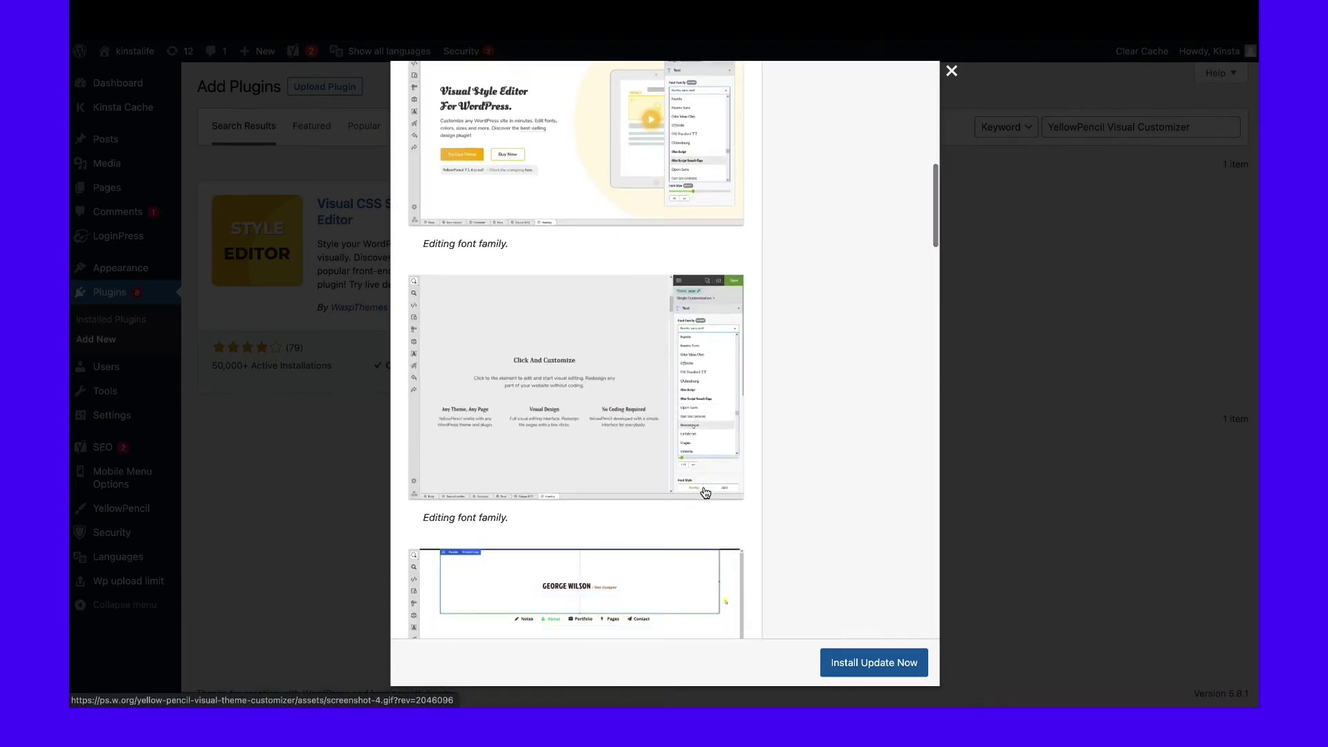
scroll(705, 492, "down", 3)
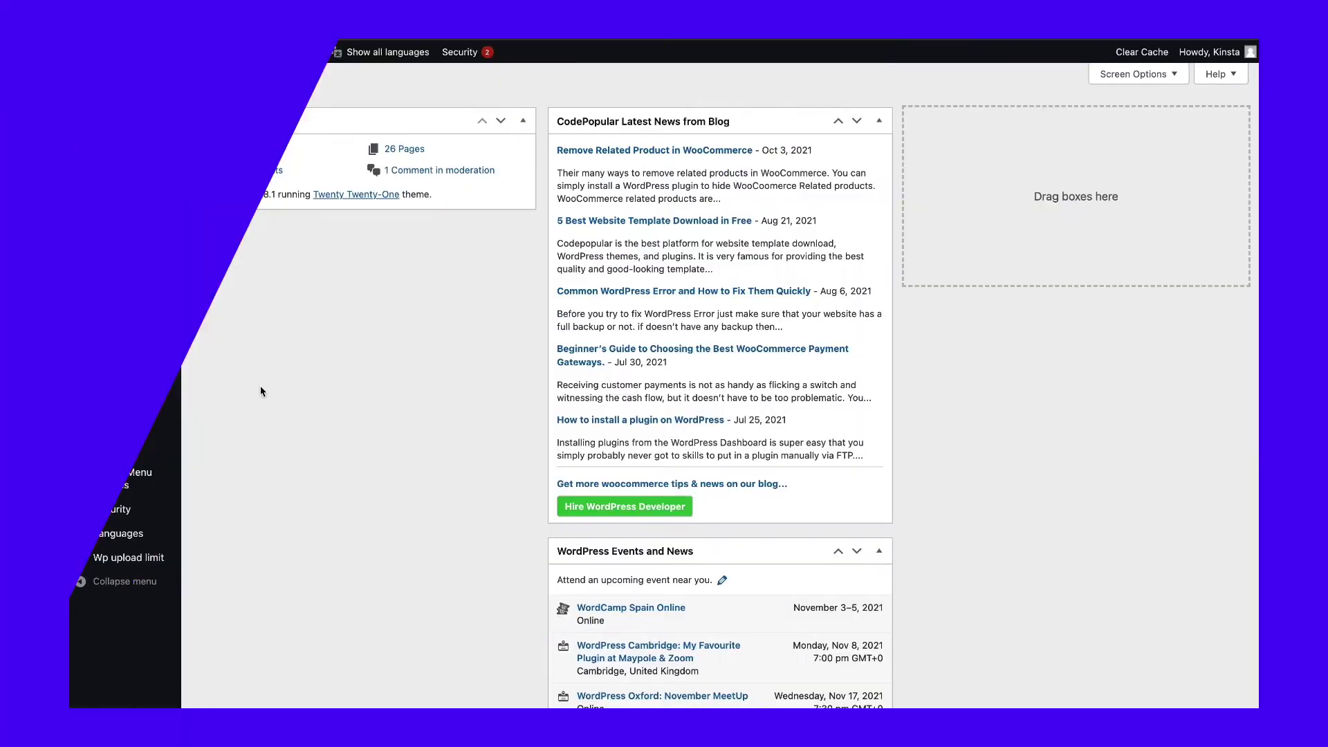
Find YellowPencil Visual Customizer under Plugins > Add New, then install and activate it.
mouse_move(94, 342)
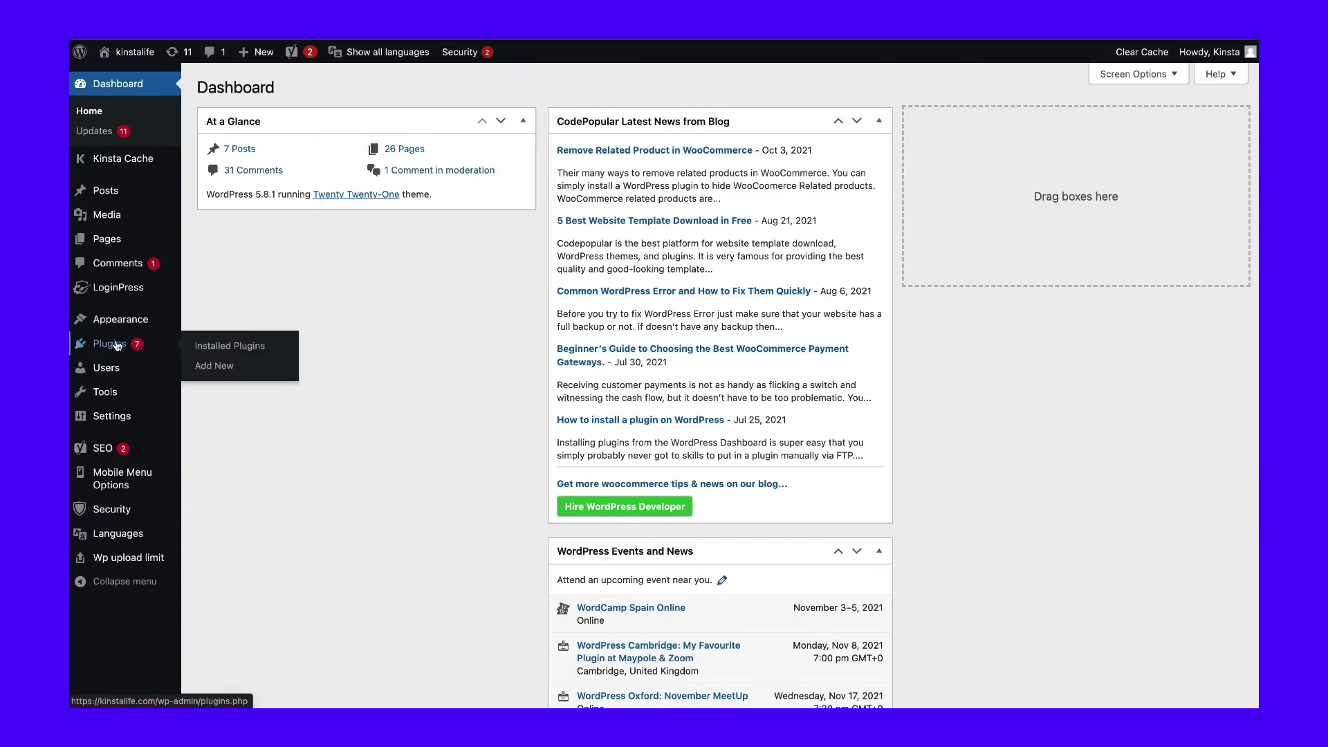
left_click(223, 371)
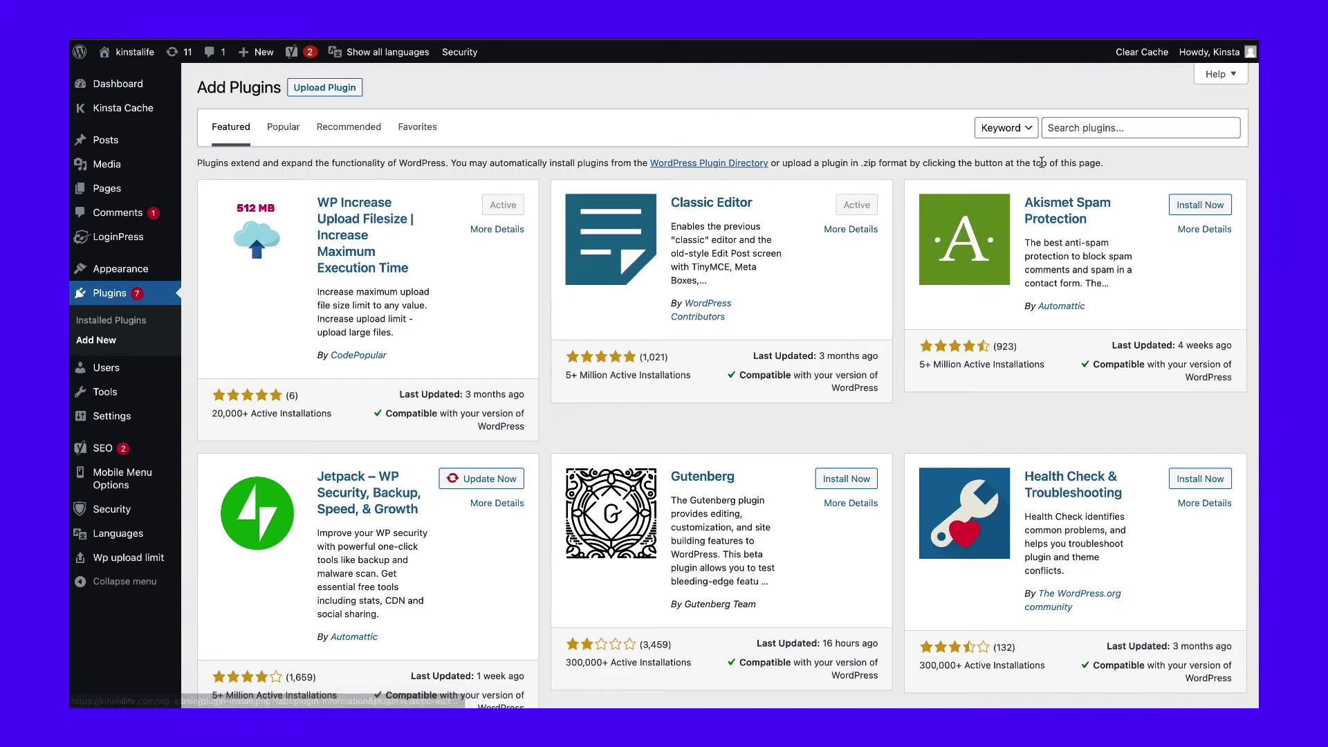
left_click(1099, 125)
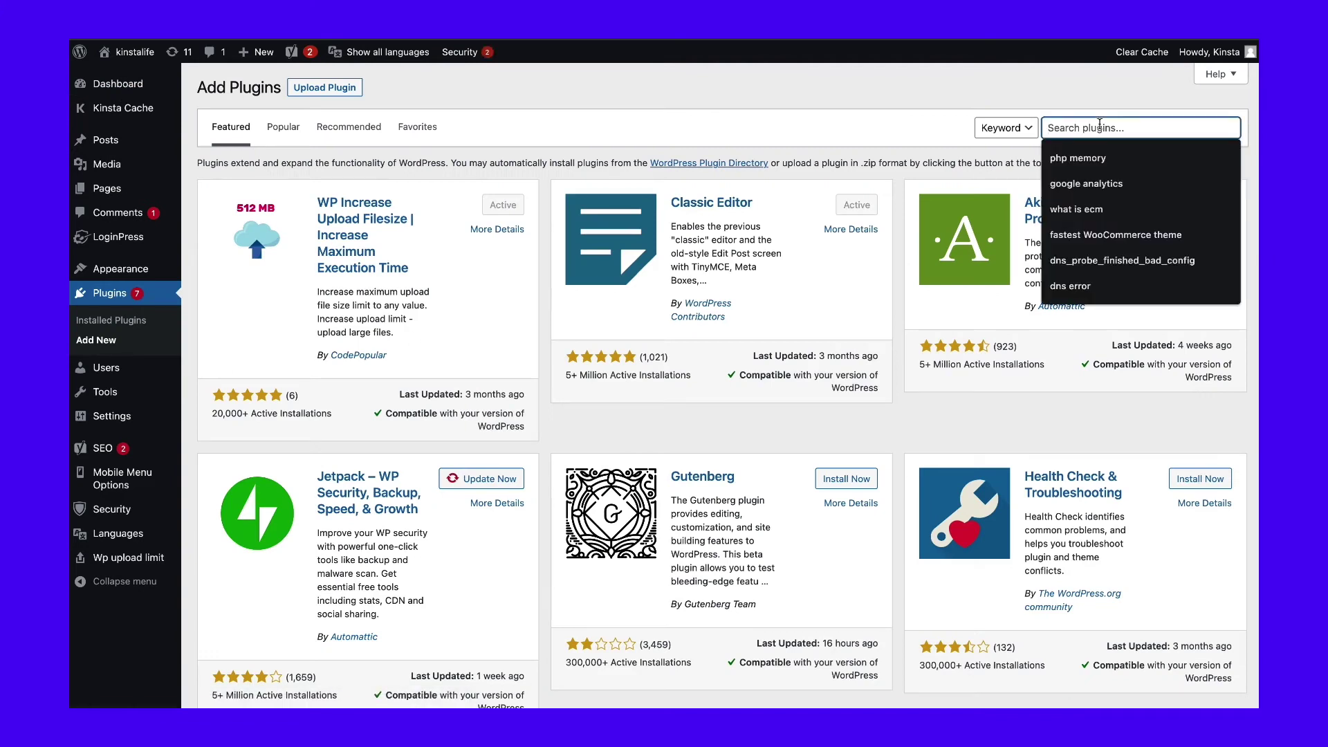
type("YellowPencil Visual Customizer")
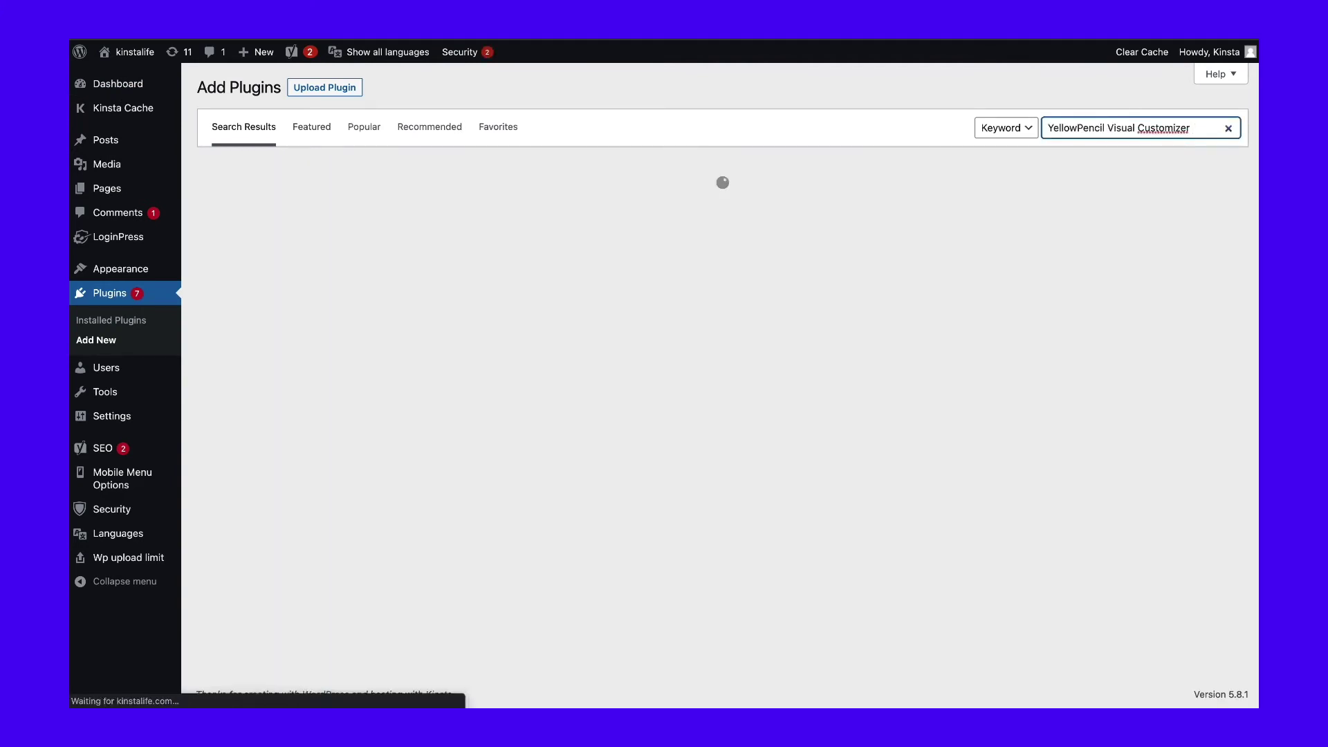
left_click(492, 207)
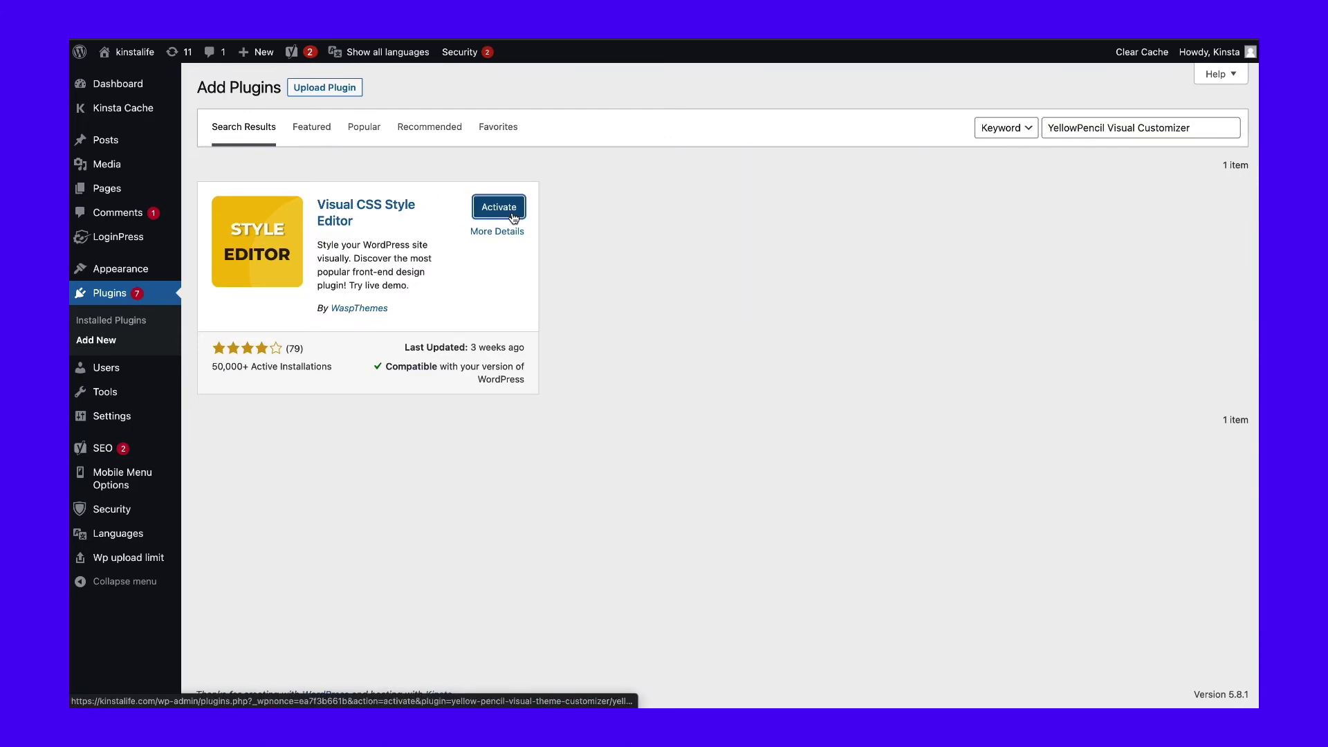
left_click(513, 218)
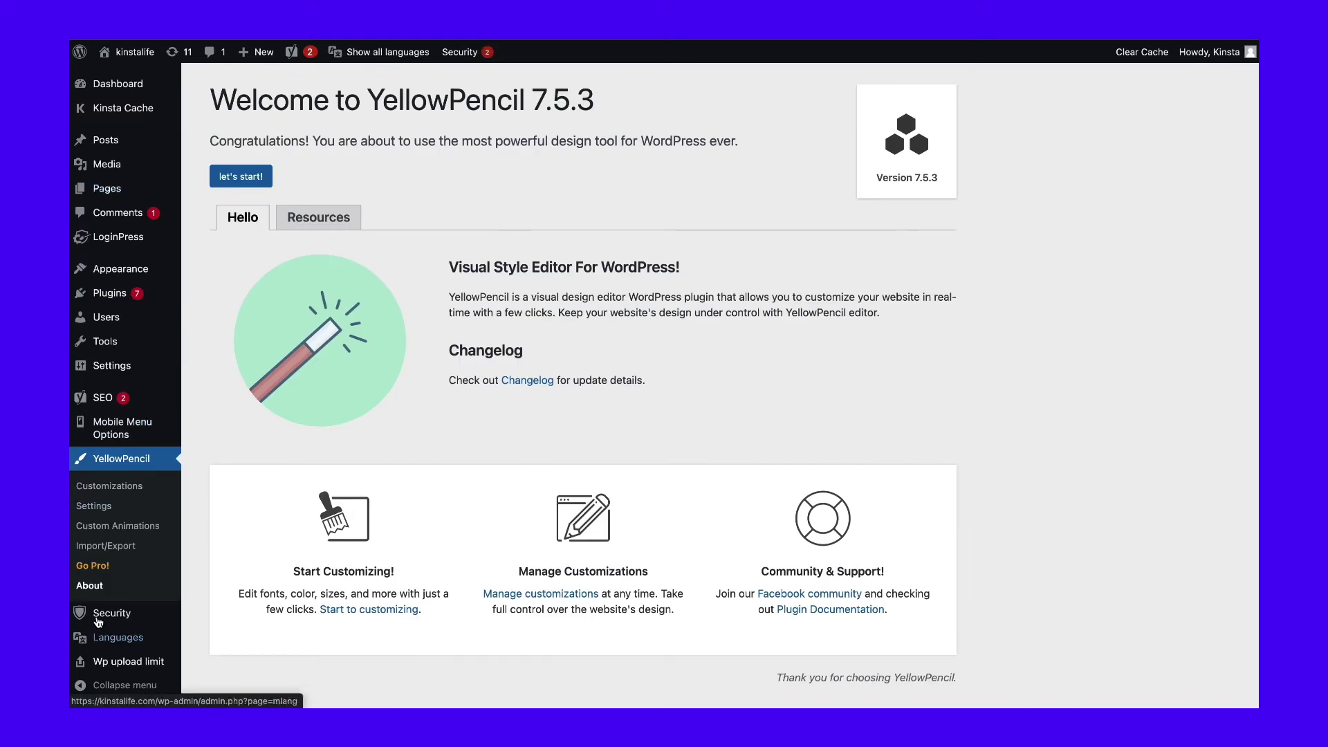
Open YellowPencil > Customizations and choose Let's start! for a new customization.
left_click(115, 487)
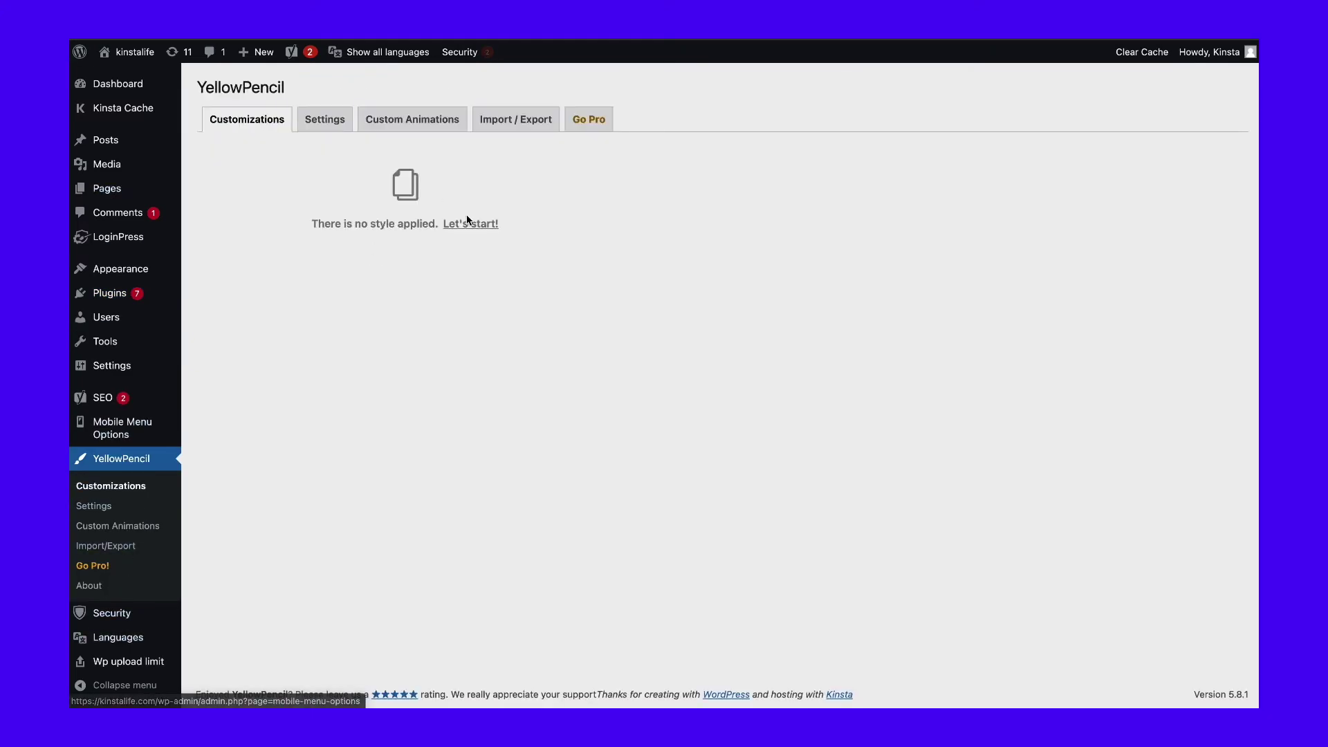
left_click(471, 224)
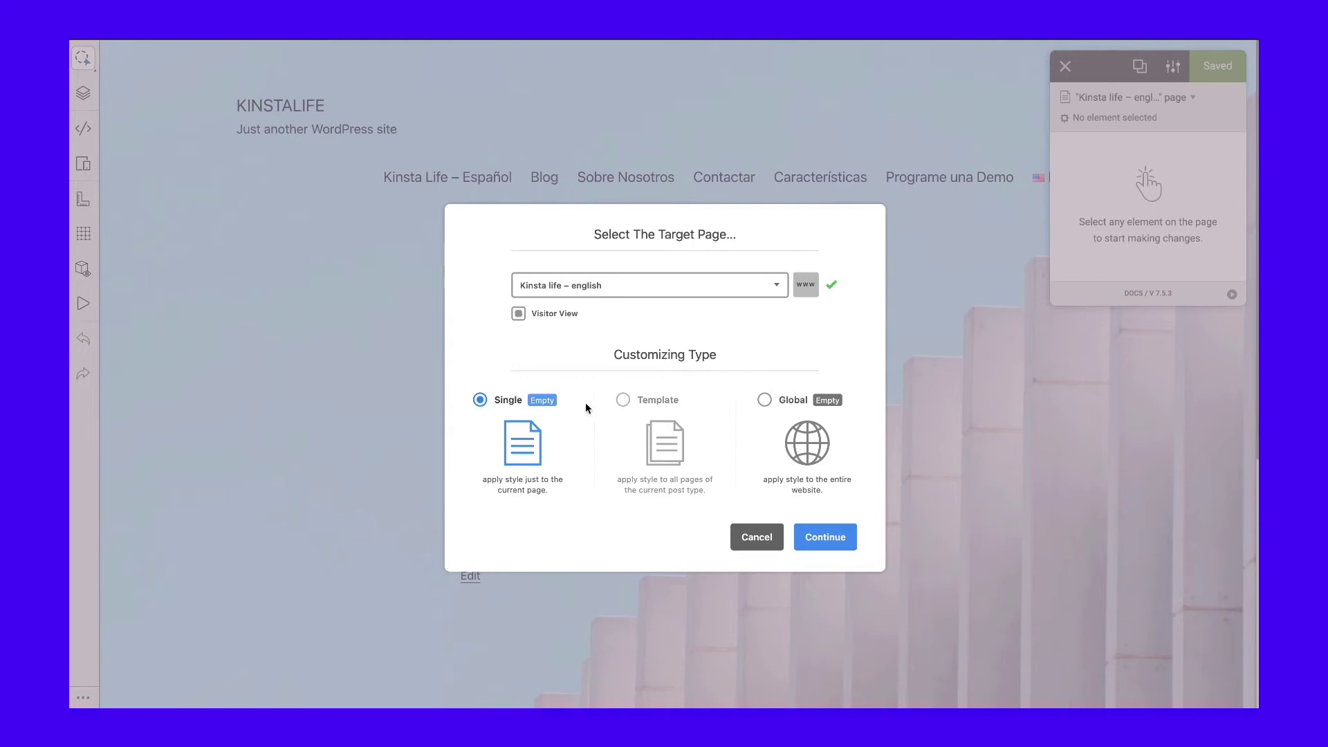
Target the 'Kinsta life – english' page with the Single customizing type and begin editing.
left_click(766, 401)
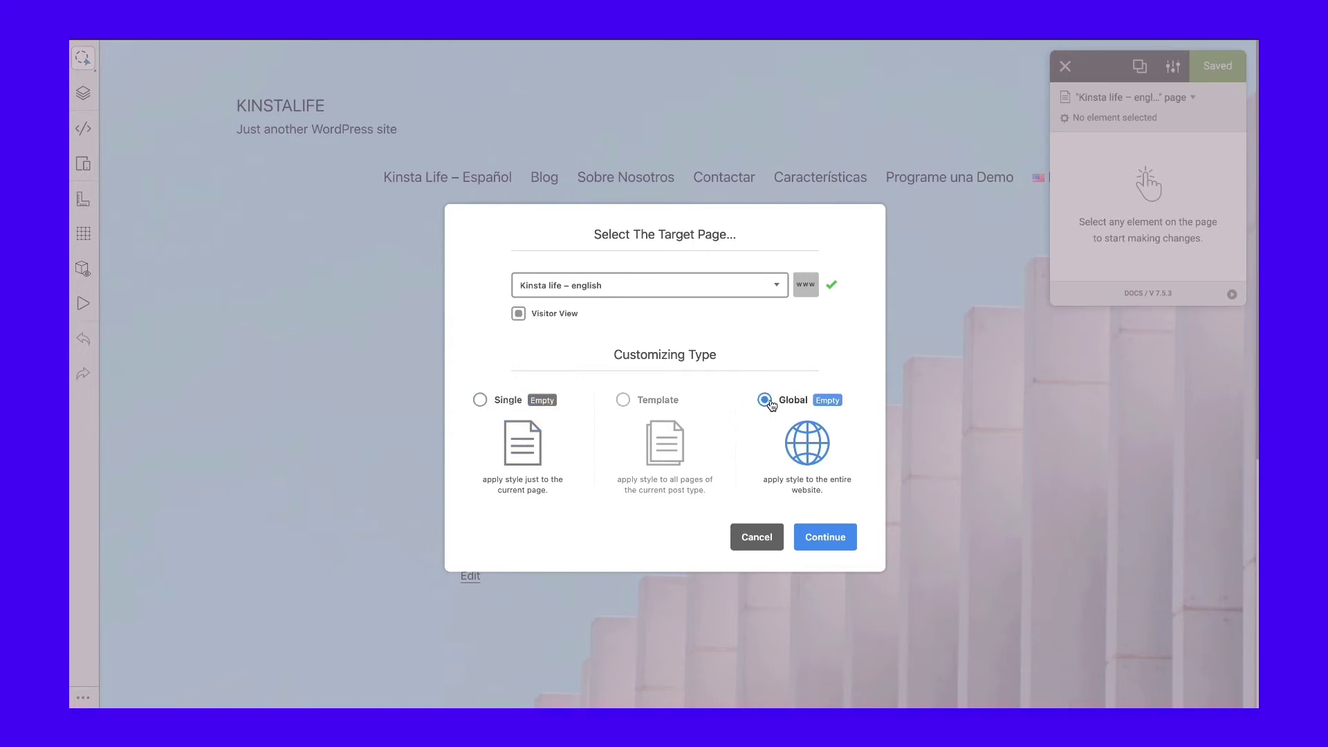
left_click(481, 400)
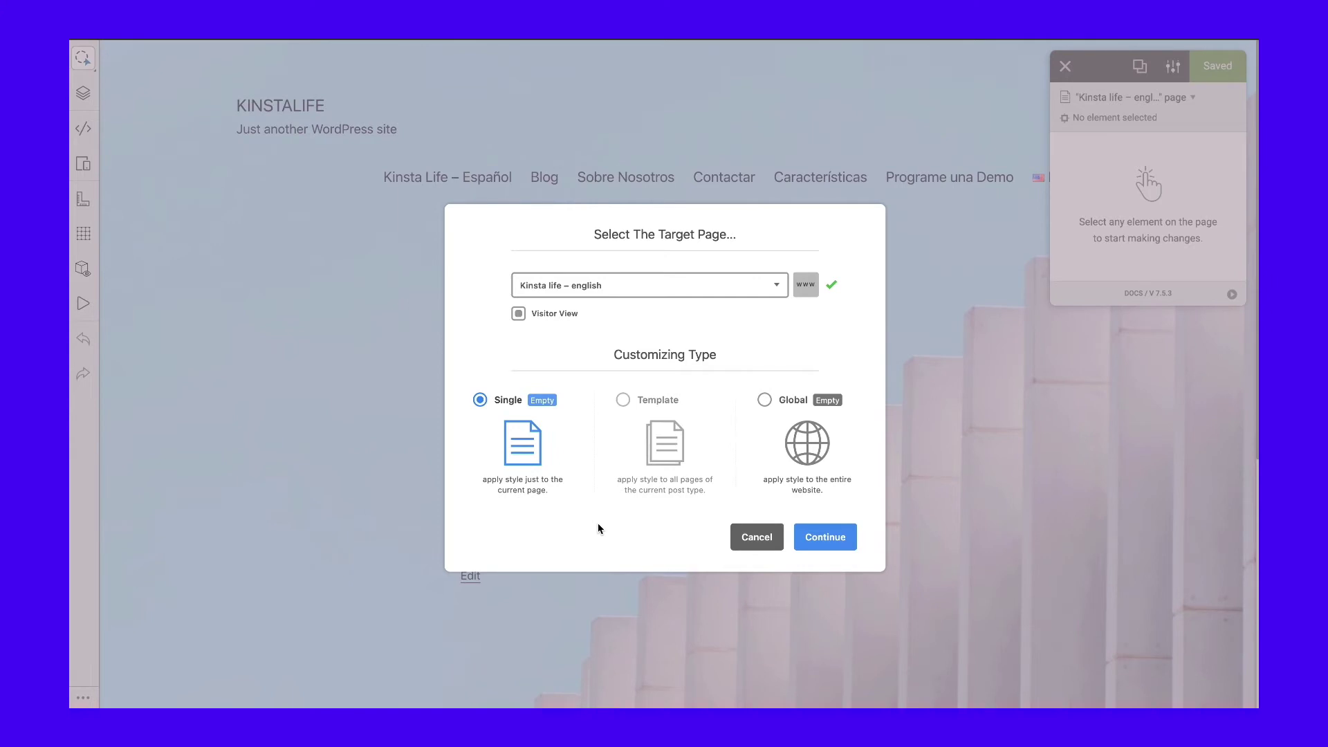
left_click(825, 538)
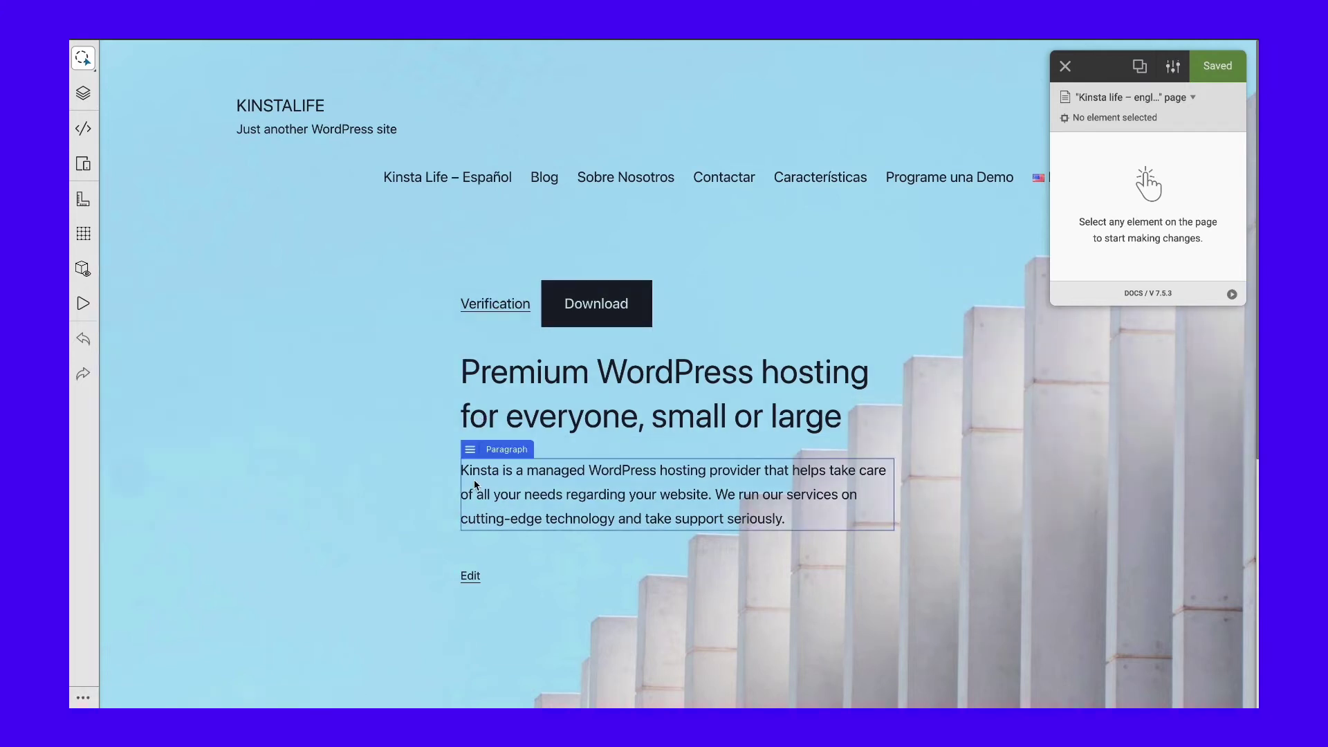
Select Entry Content and set its left, right, top and bottom padding to 10 px each.
left_click(920, 427)
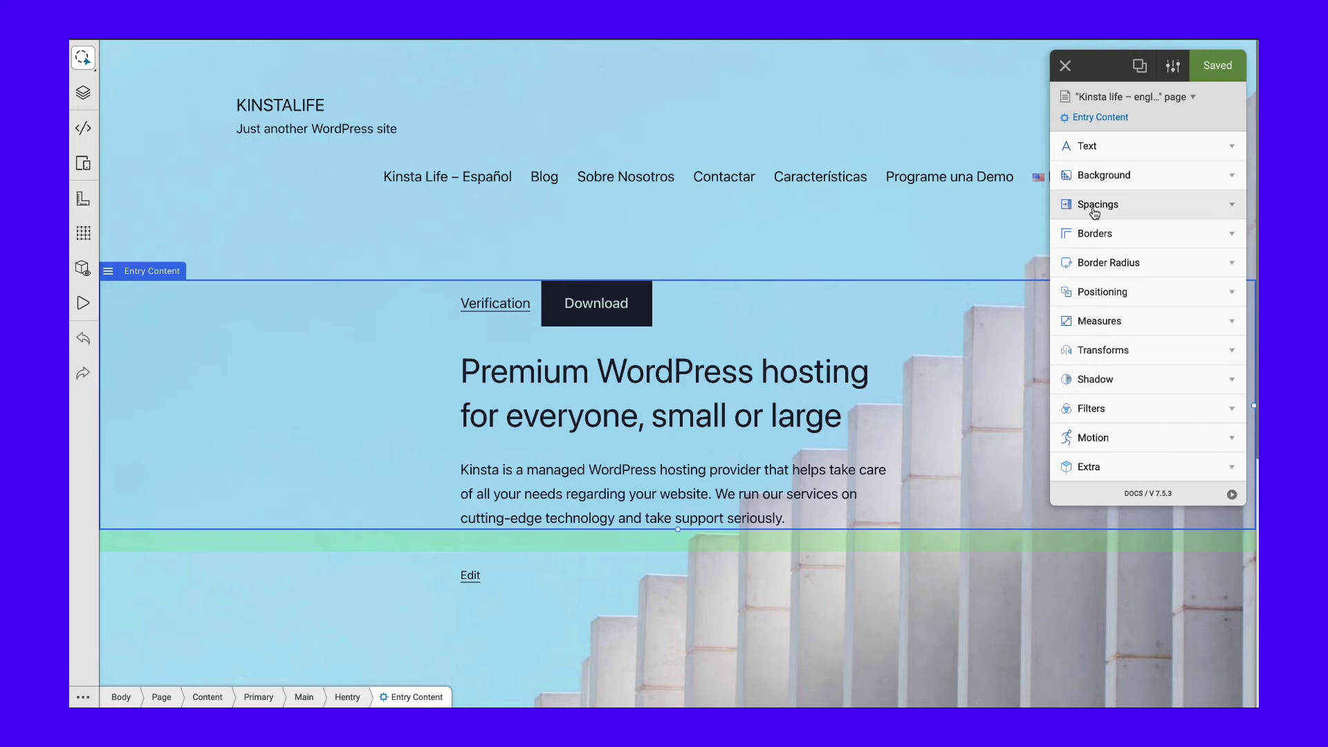
left_click(1148, 205)
left_click(1201, 210)
type("10")
left_click(1201, 261)
type("10")
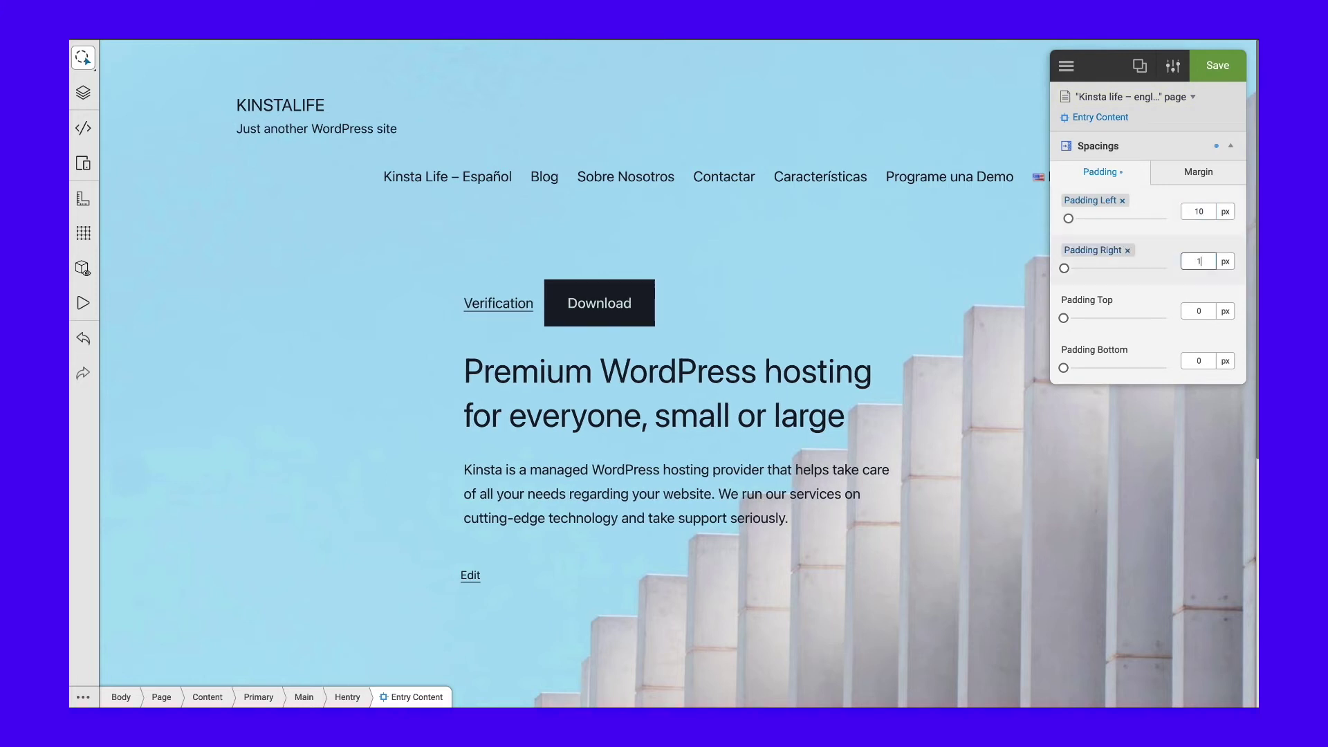
left_click(1202, 308)
type("10")
left_click(1202, 359)
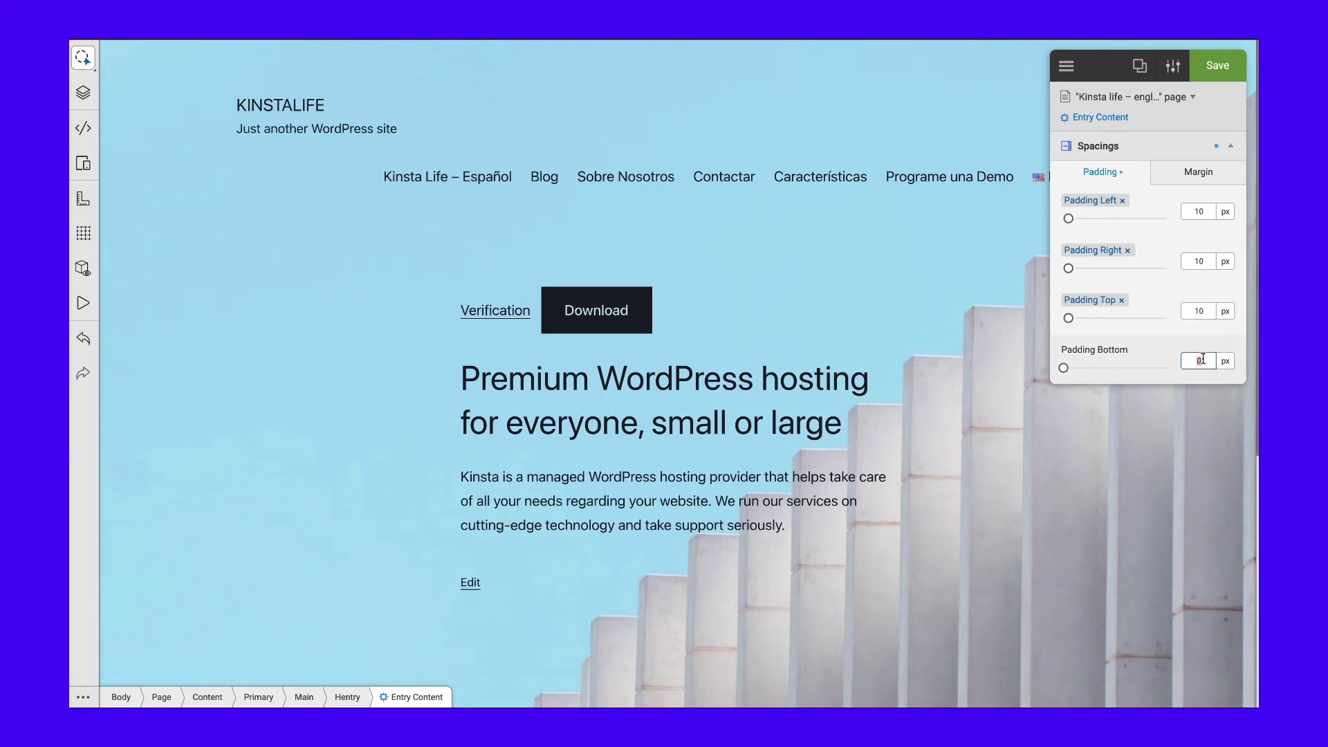
type("10")
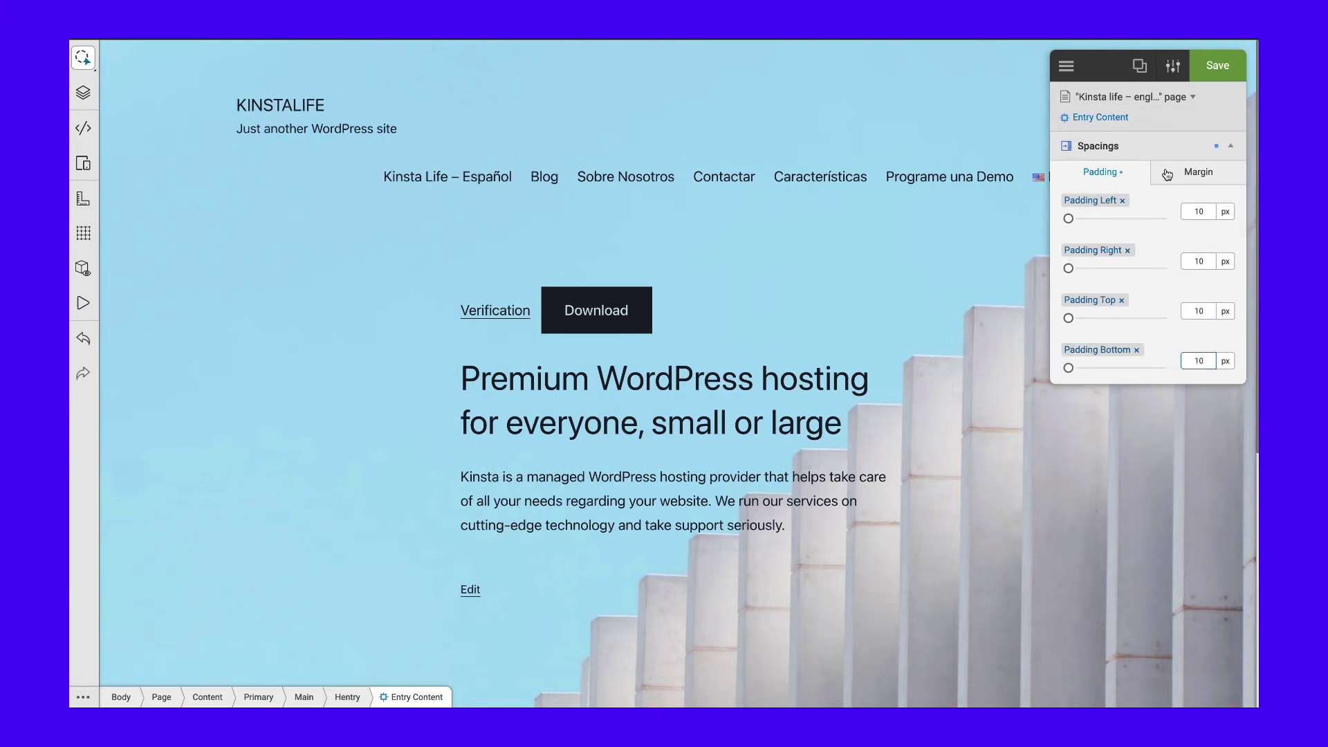
left_click(1140, 146)
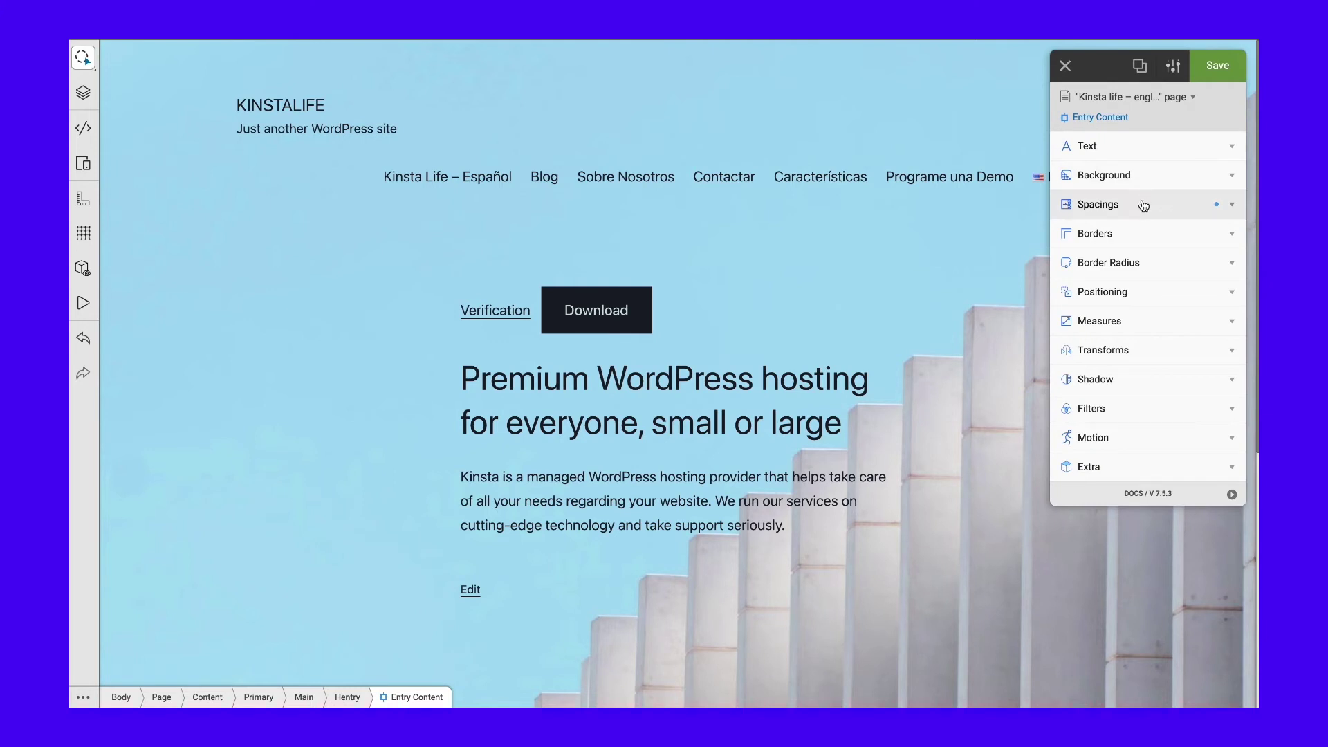
left_click(1147, 292)
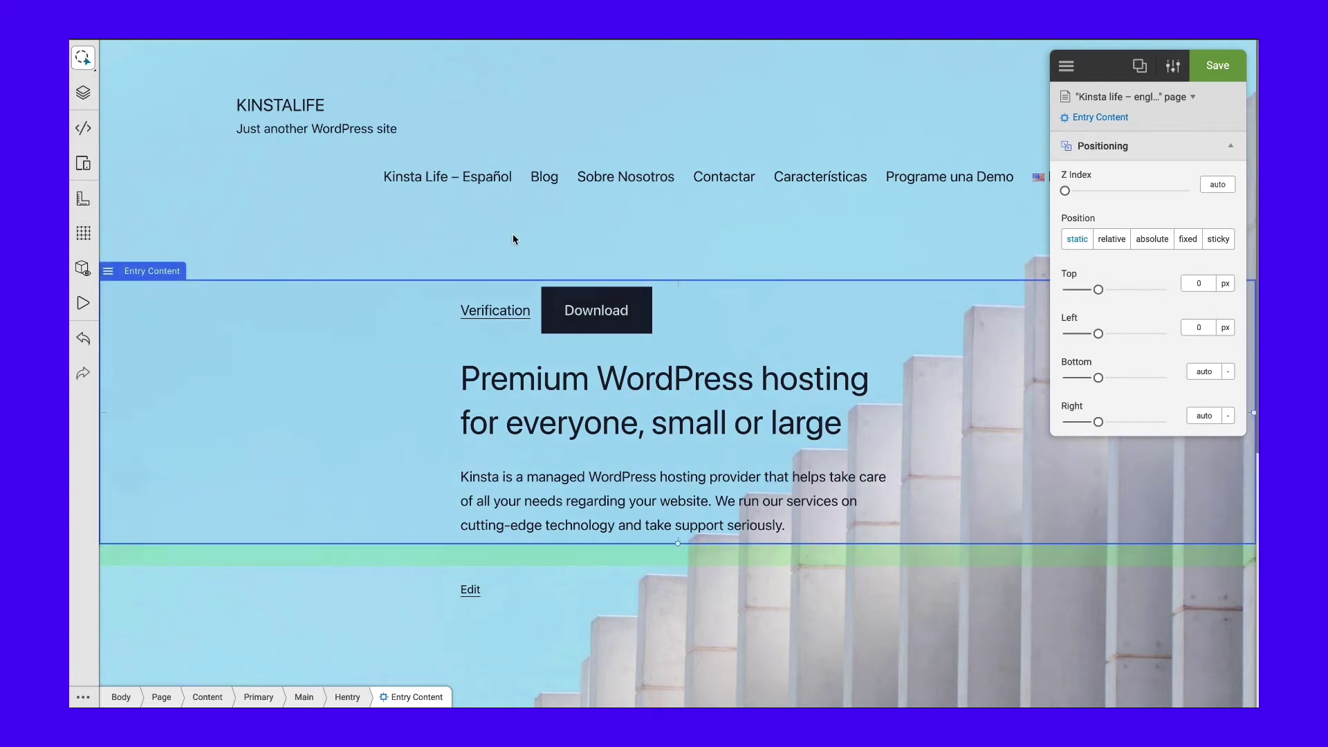
Select a navigation menu link on the KINSTALIFE page.
left_click(518, 209)
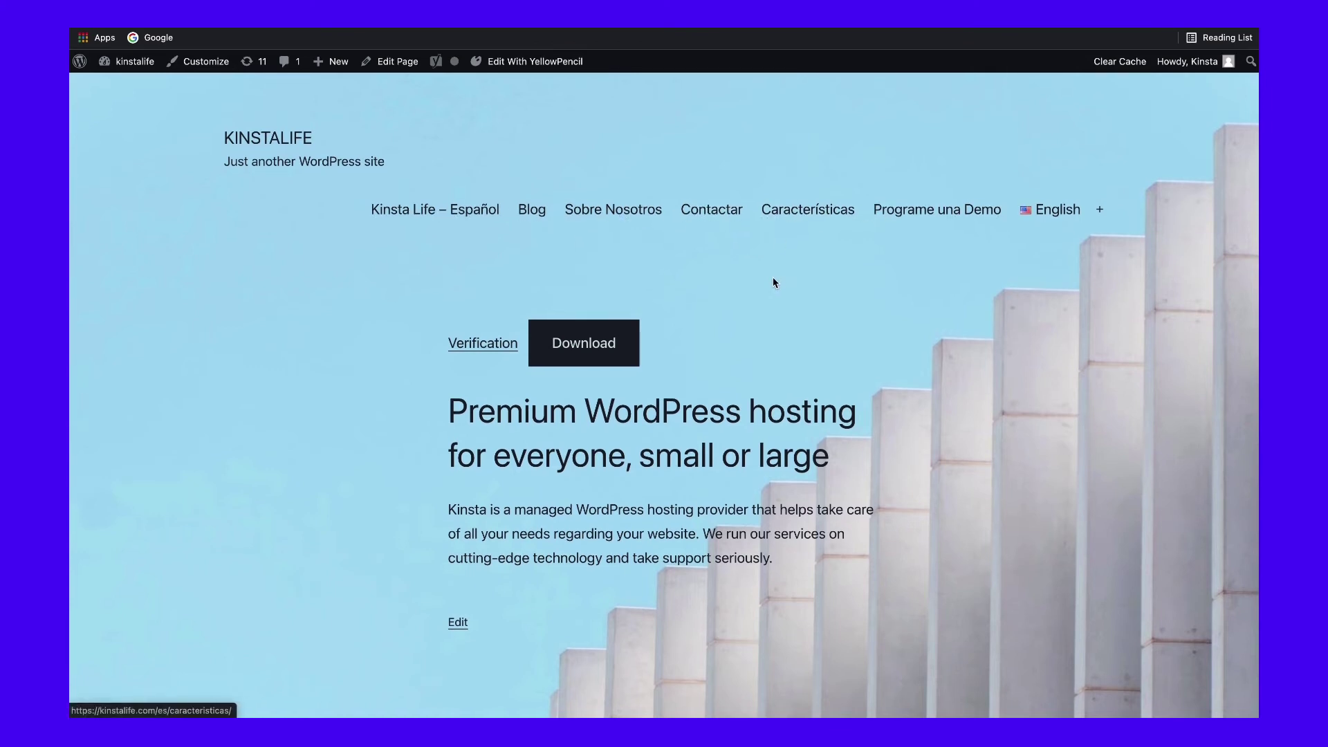
Open Chrome DevTools on the KINSTALIFE page through the Inspect option.
right_click(757, 303)
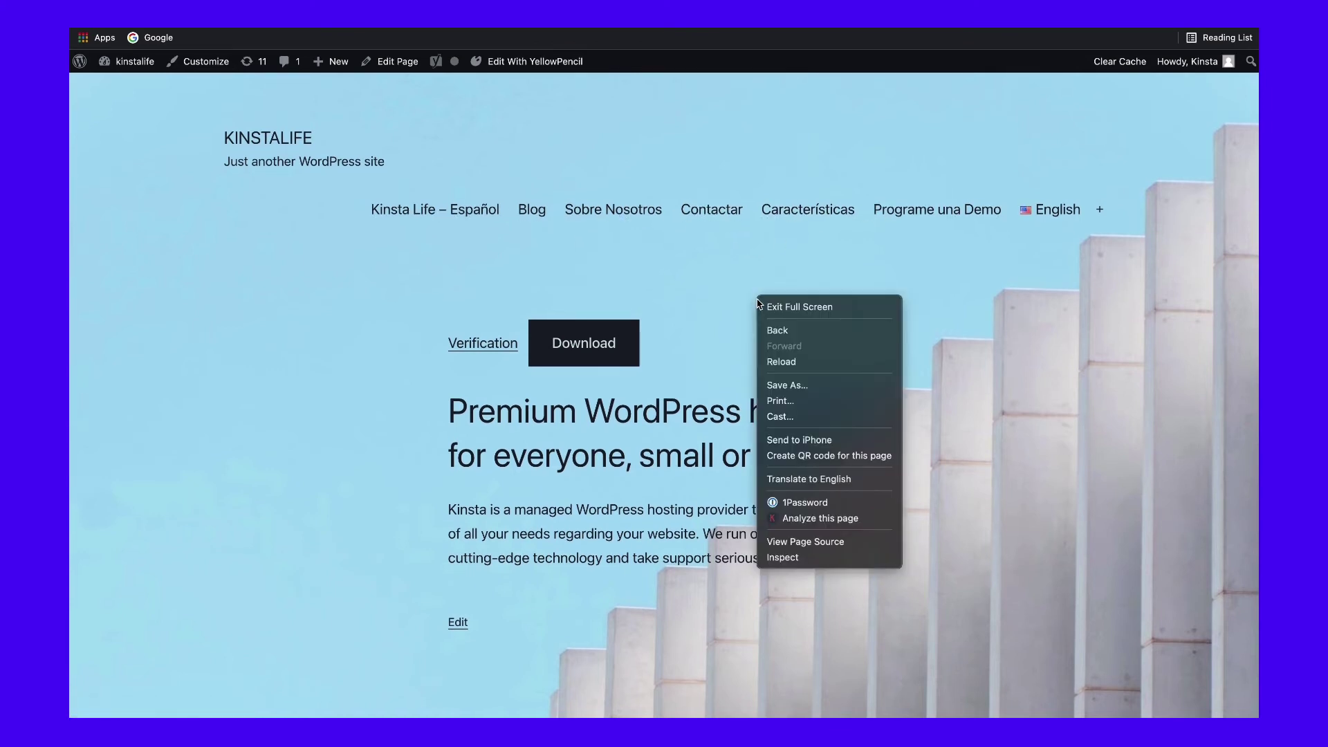
left_click(783, 557)
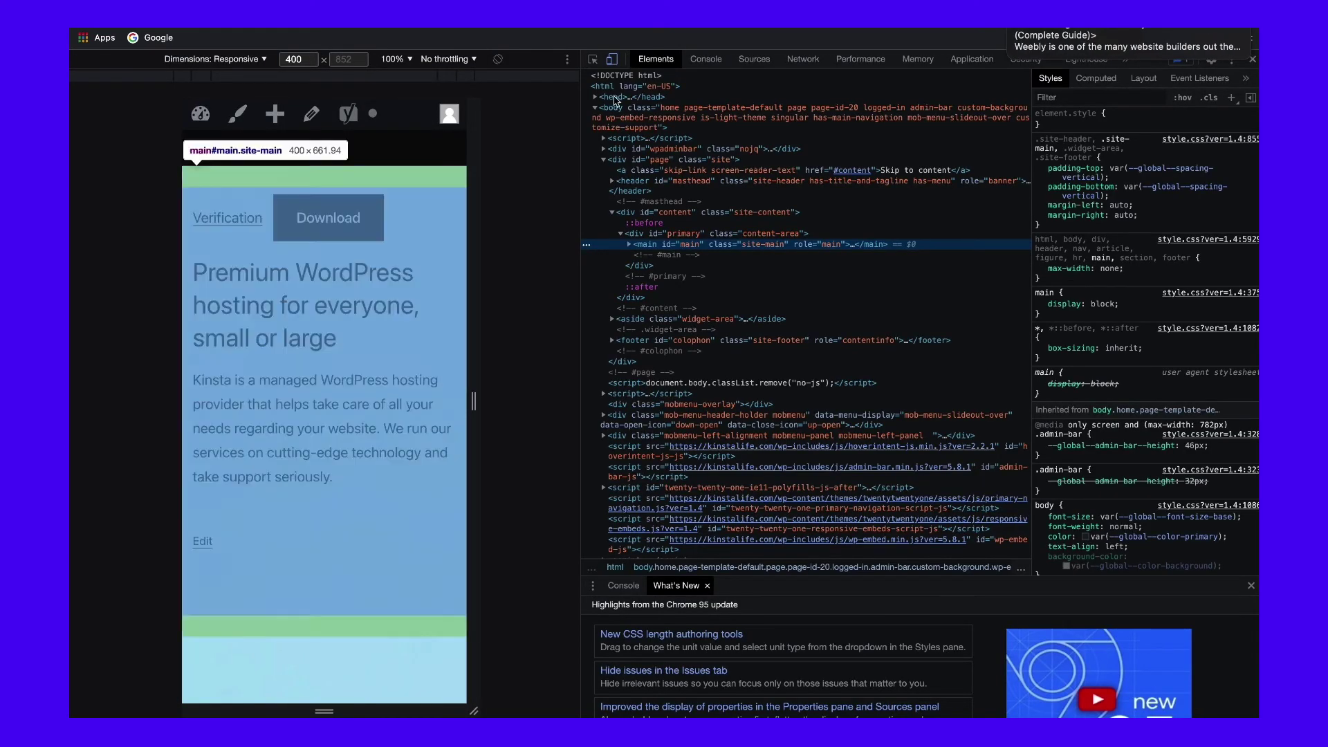
Toggle the device toolbar back to responsive view and check the preset device size list.
left_click(613, 61)
left_click(613, 61)
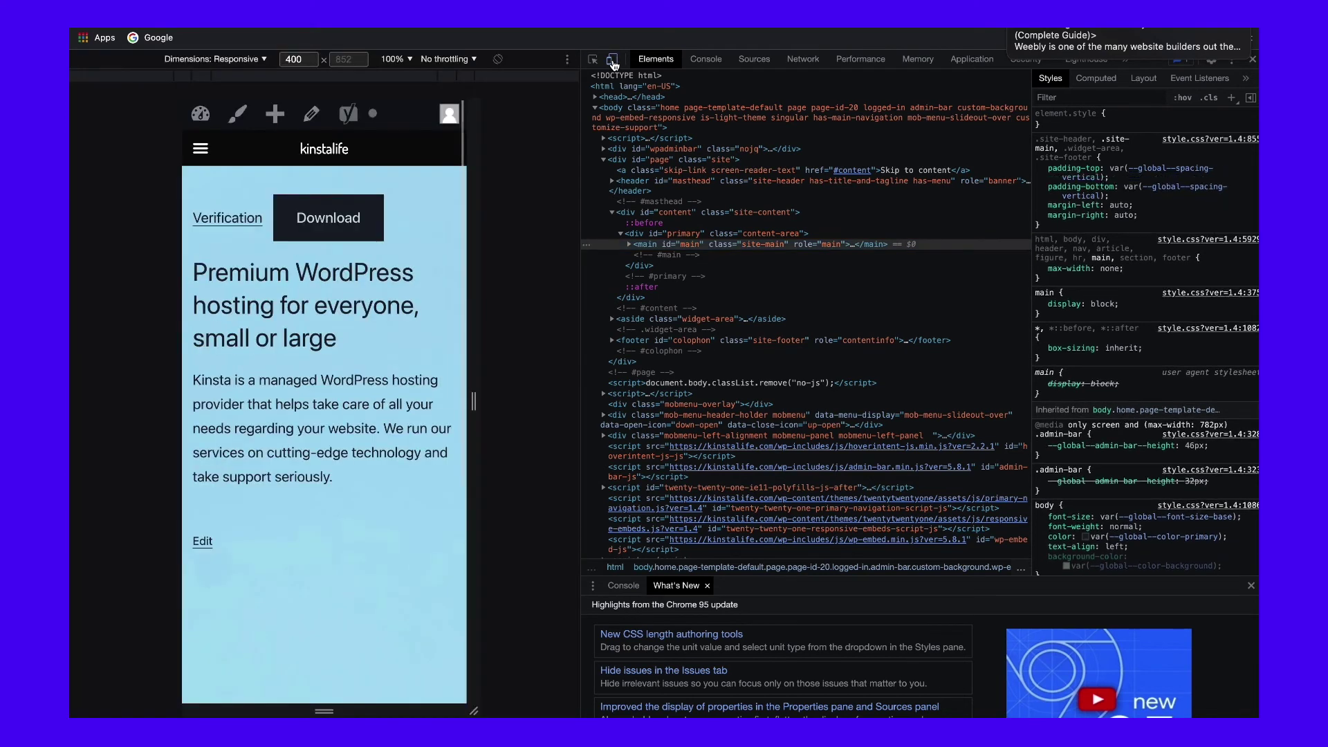
left_click(245, 60)
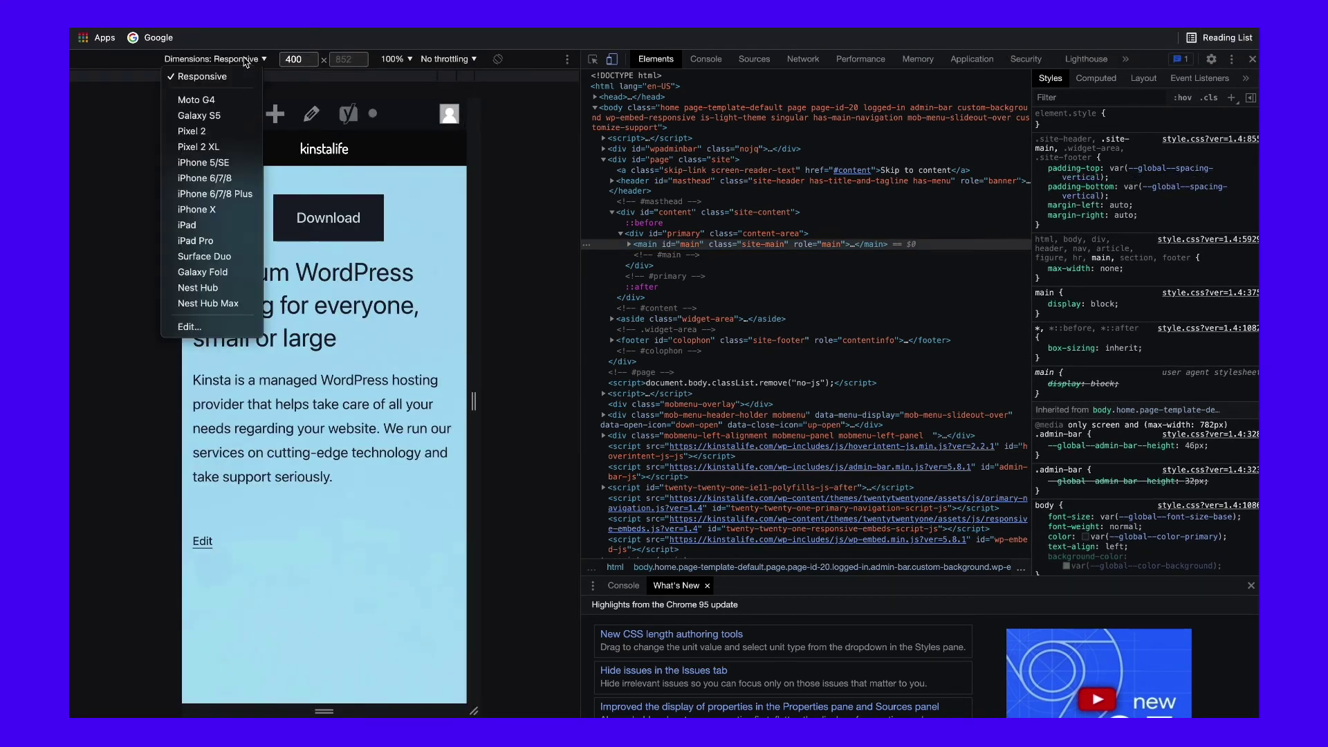
left_click(409, 194)
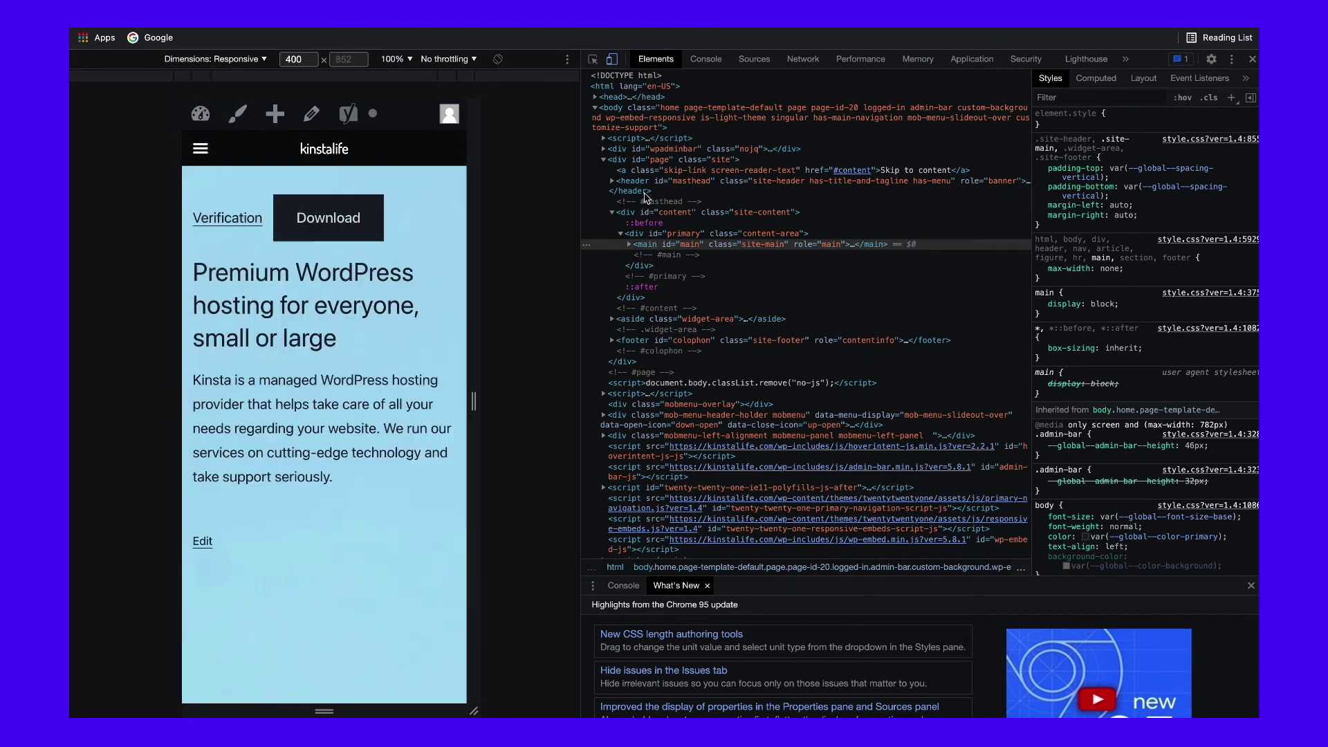
Scroll the 400px mobile preview and inspect the div#content site-content element.
scroll(390, 355, "down", 5)
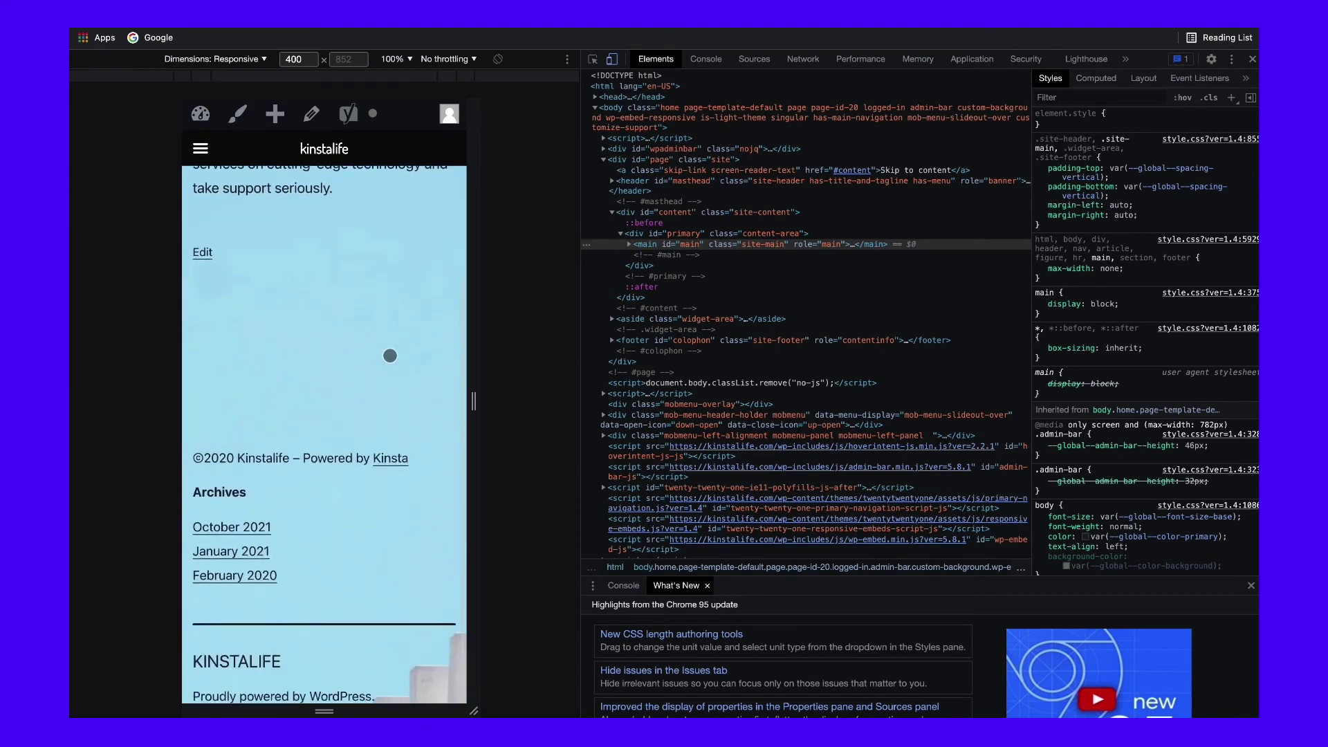
scroll(390, 356, "up", 6)
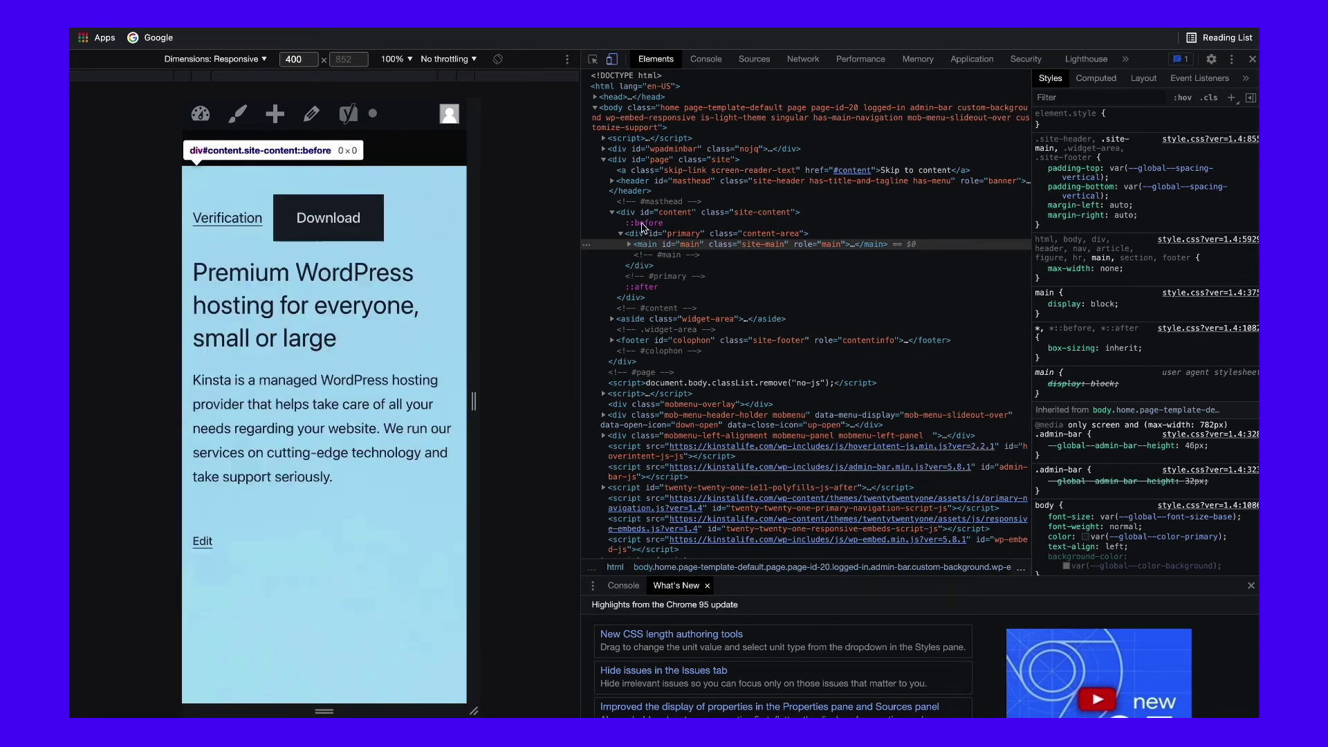
left_click(614, 214)
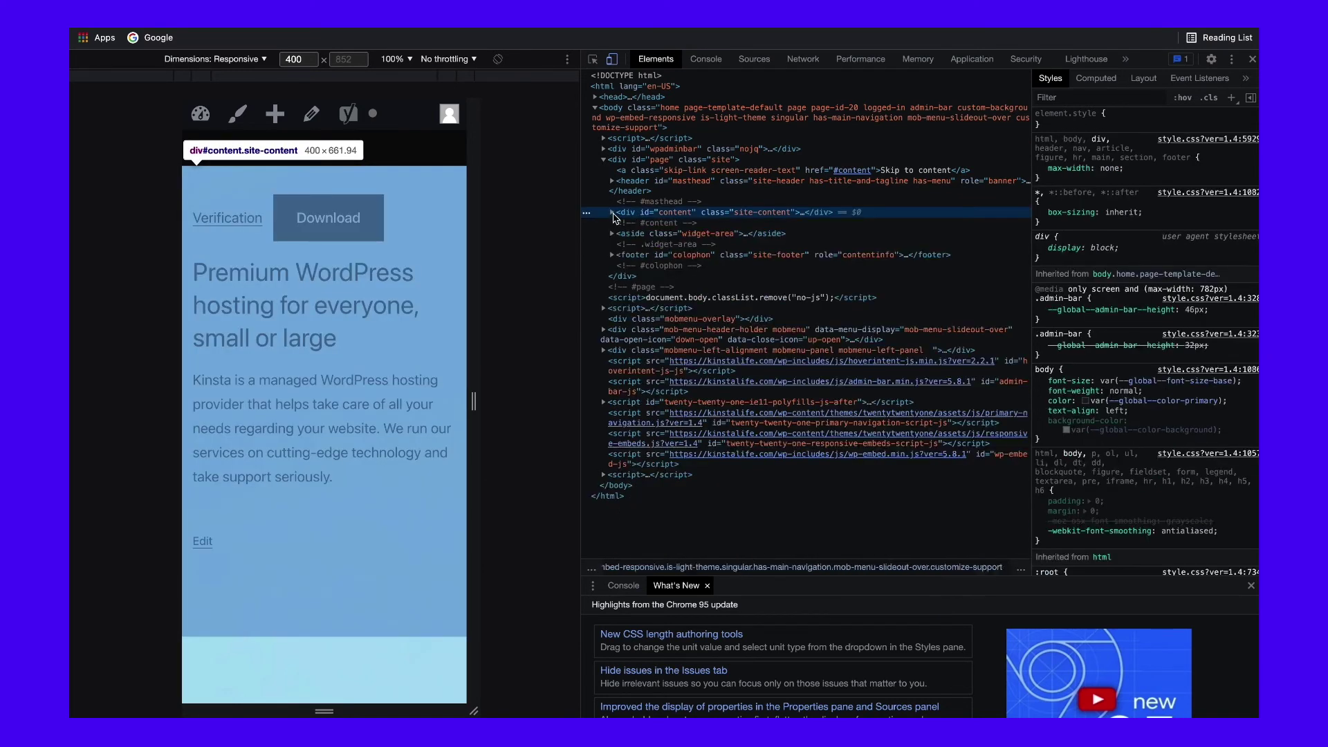
scroll(784, 419, "down", 1)
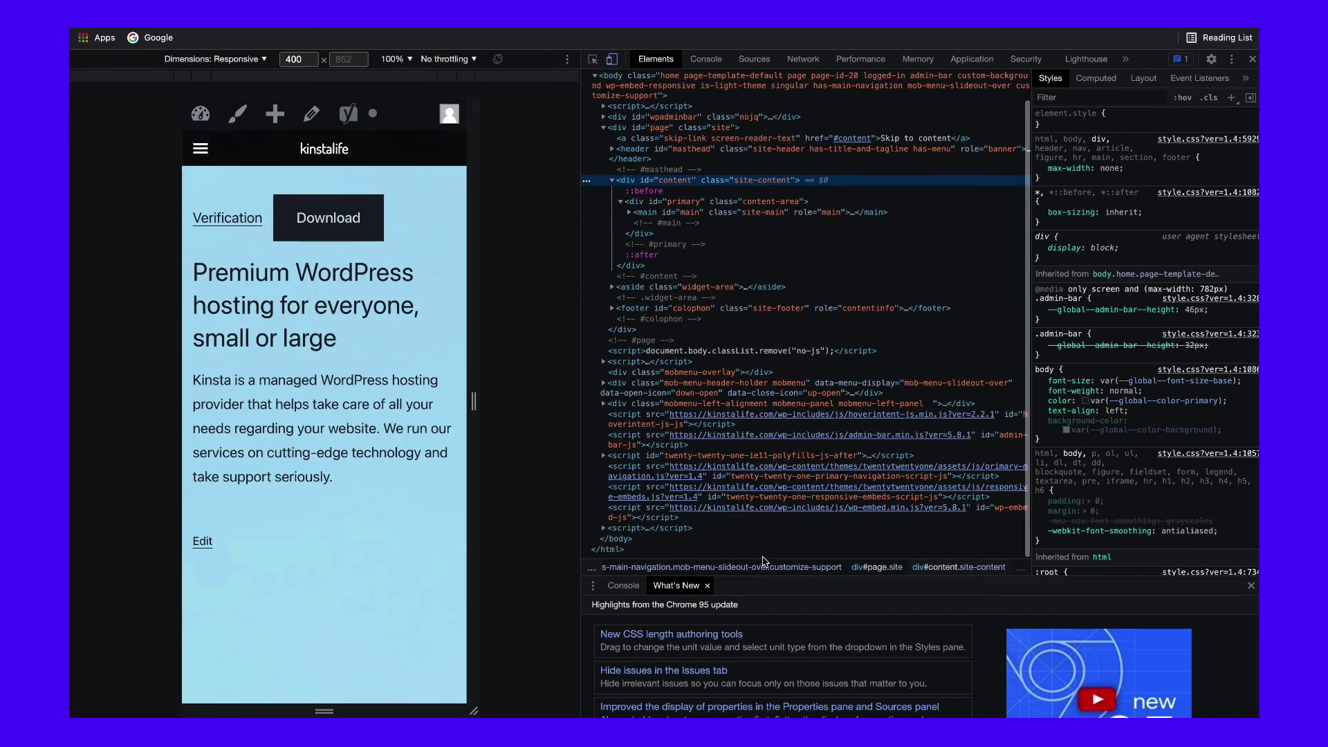